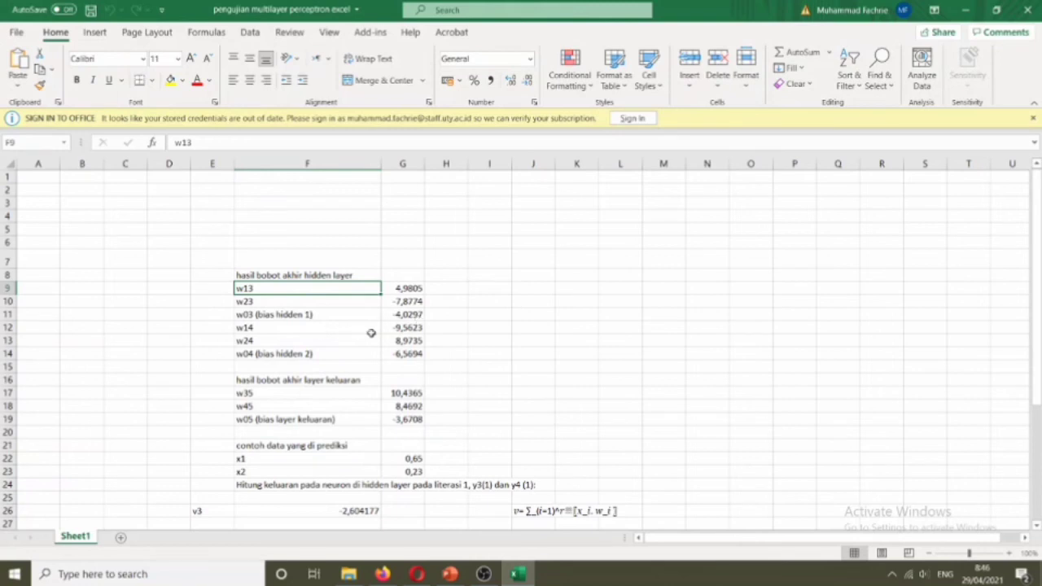
- Examine the final hidden layer weights and the x1 and x2 sample values used for the prediction
{"action": "left_click", "coordinate": [361, 331]}
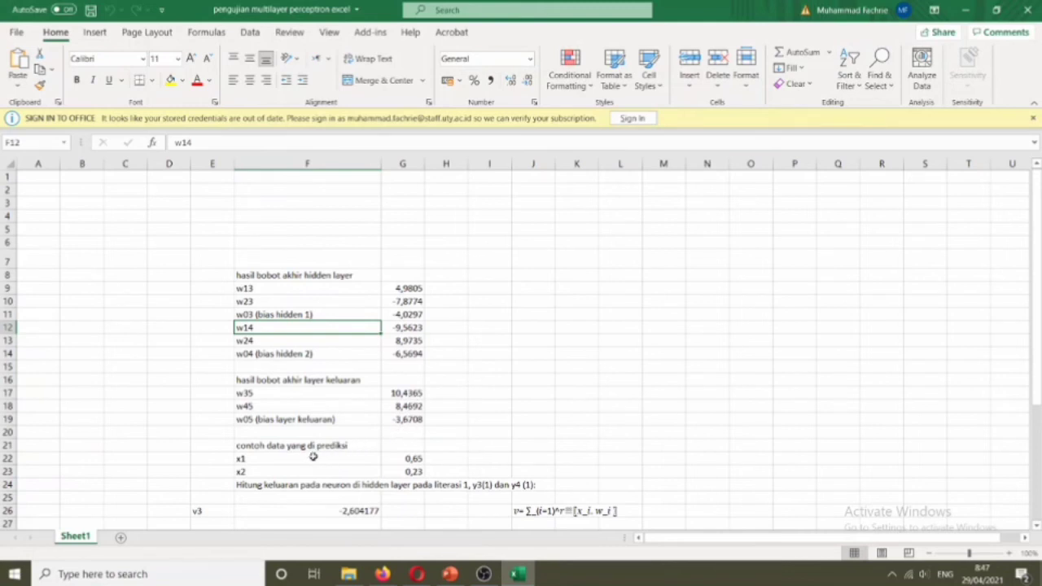
{"action": "left_click", "coordinate": [259, 460]}
{"action": "left_click", "coordinate": [414, 458]}
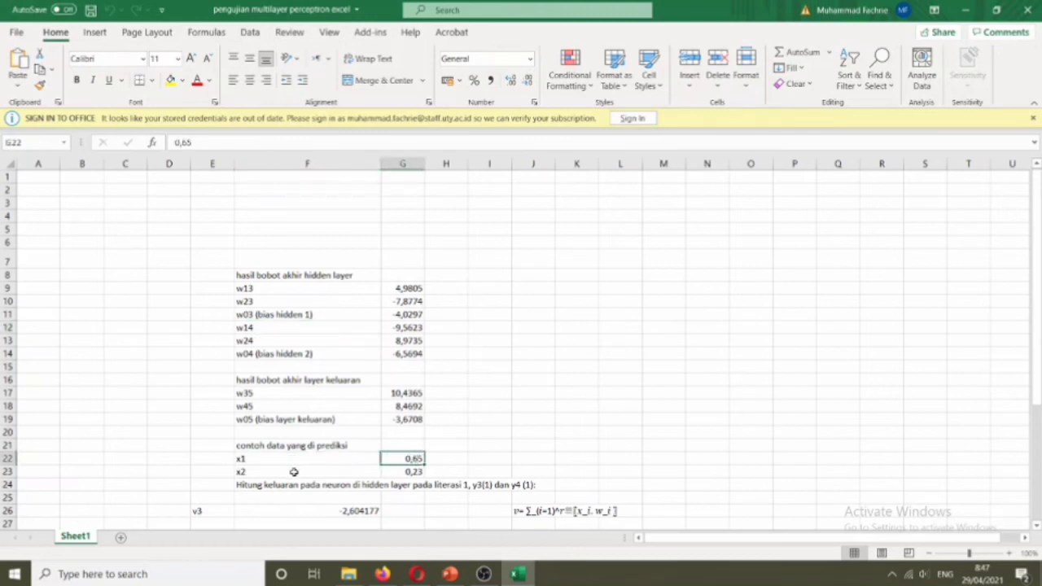
{"action": "left_click", "coordinate": [293, 473]}
{"action": "left_click", "coordinate": [409, 472]}
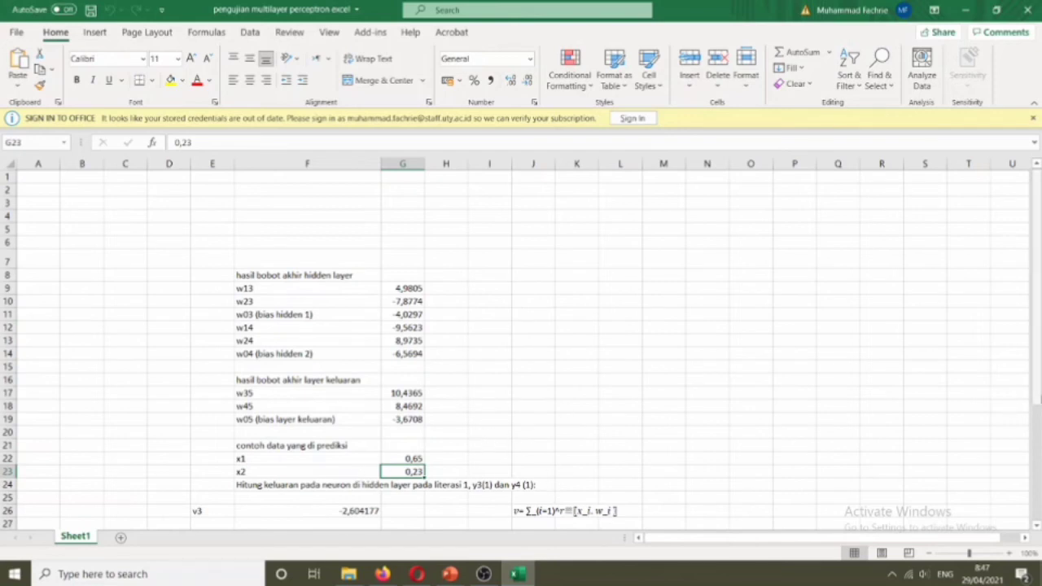
- Examine the v3, epsilon and y3 formulas for the first hidden neuron against the summation and sigmoid equations
{"action": "scroll", "coordinate": [350, 487], "scroll_direction": "down", "scroll_amount": 3}
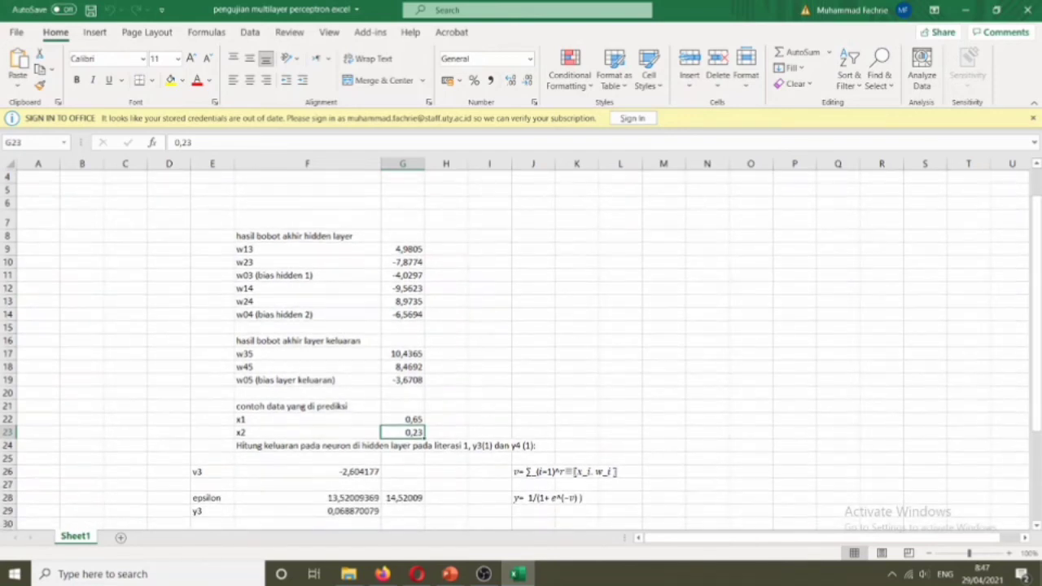
{"action": "left_click", "coordinate": [348, 472]}
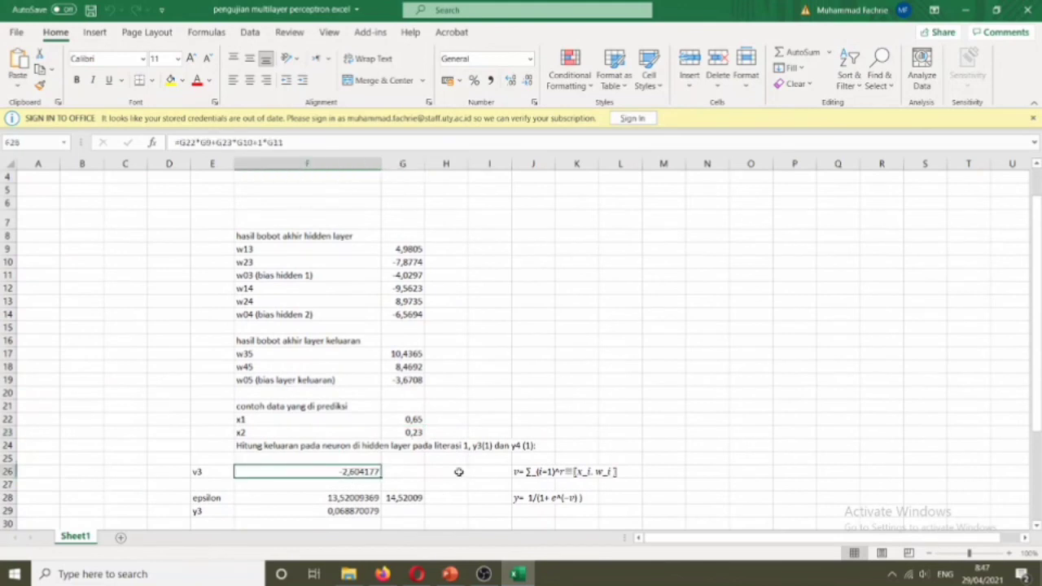
{"action": "left_click", "coordinate": [525, 471]}
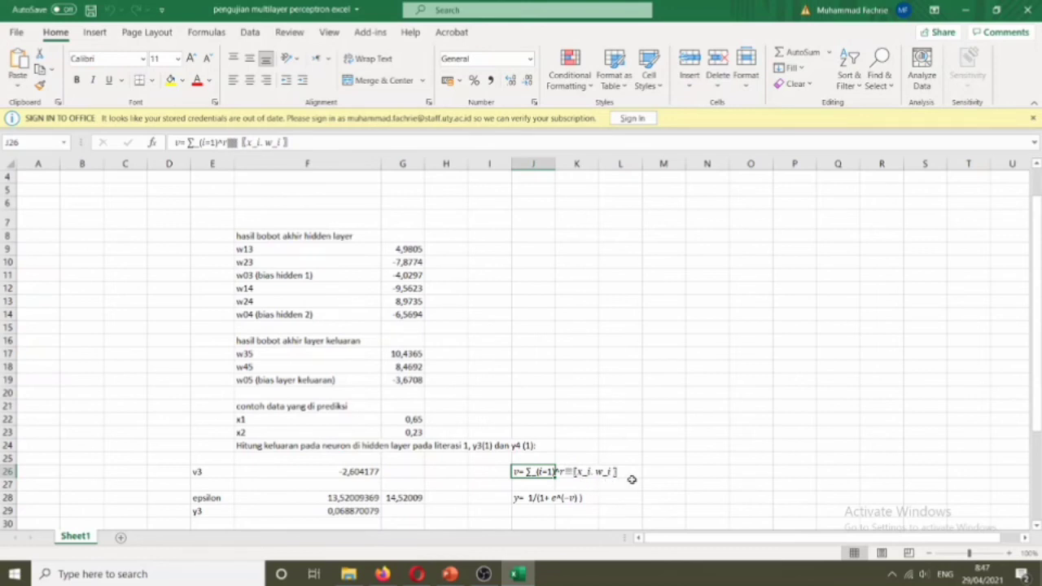
{"action": "left_click", "coordinate": [373, 472]}
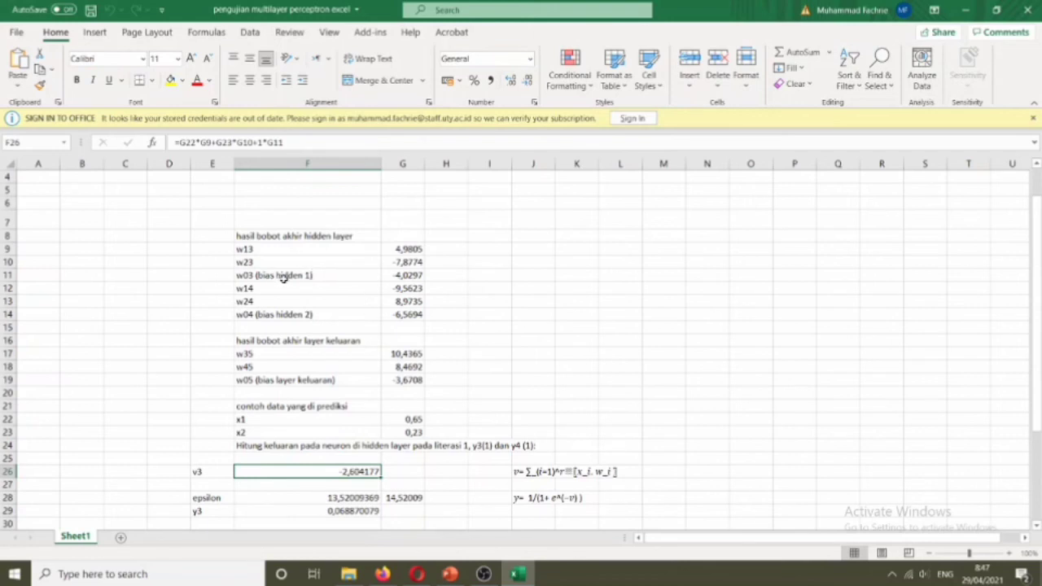
{"action": "left_click", "coordinate": [288, 143]}
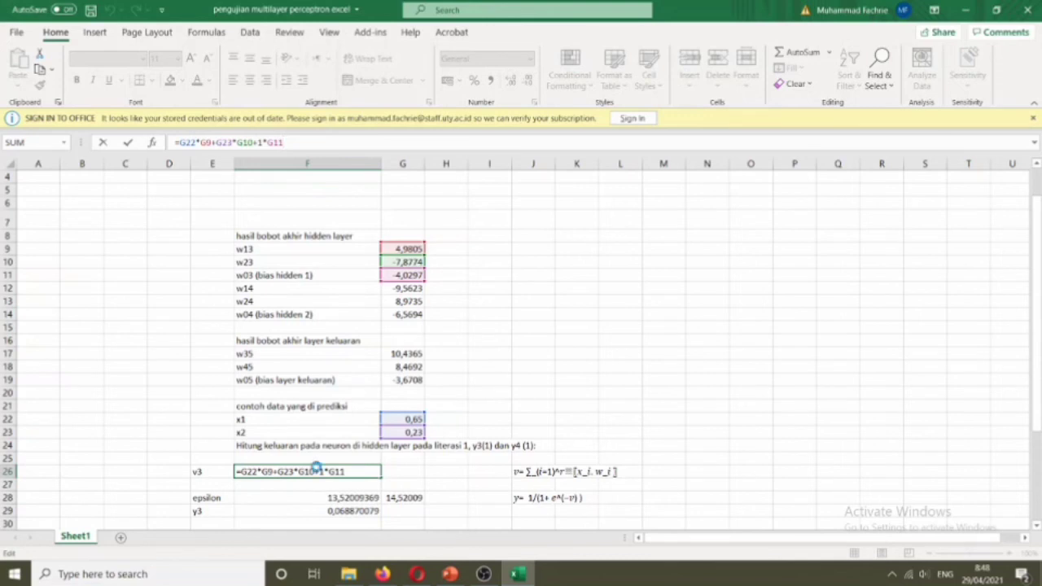
{"action": "key", "text": "Return"}
{"action": "left_click", "coordinate": [362, 474]}
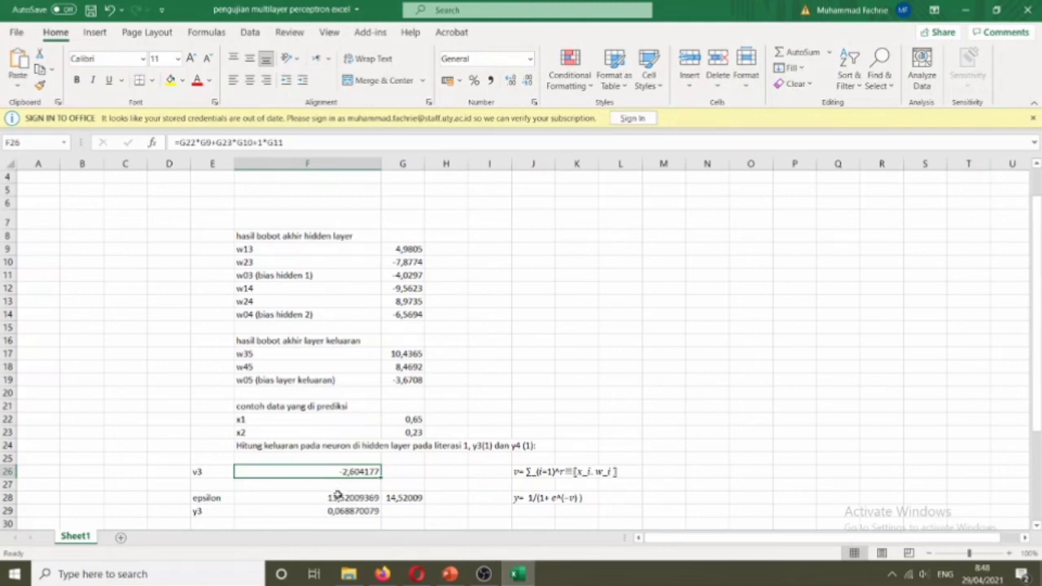
{"action": "left_click", "coordinate": [337, 496]}
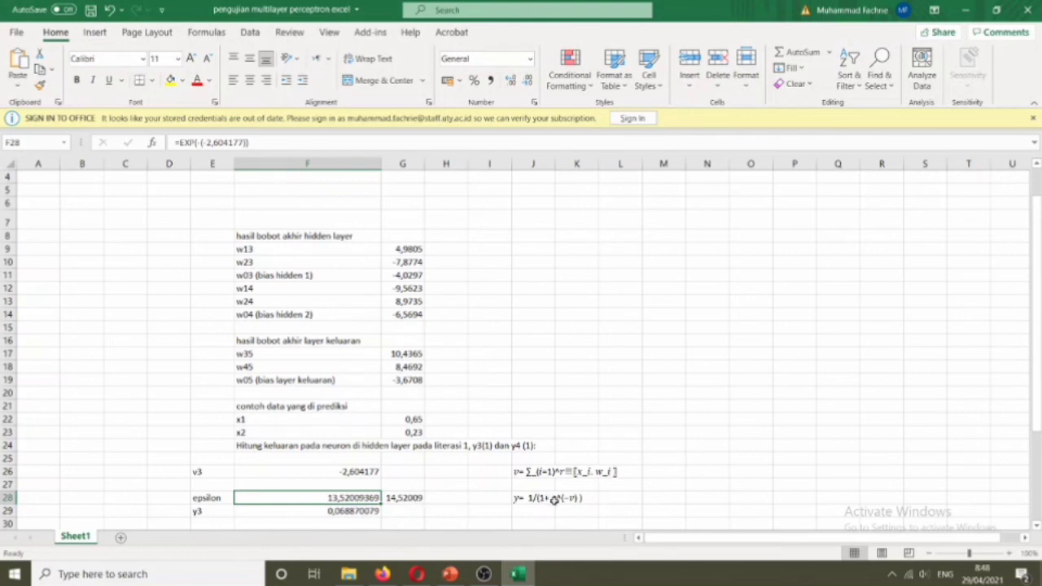
{"action": "left_click", "coordinate": [410, 495]}
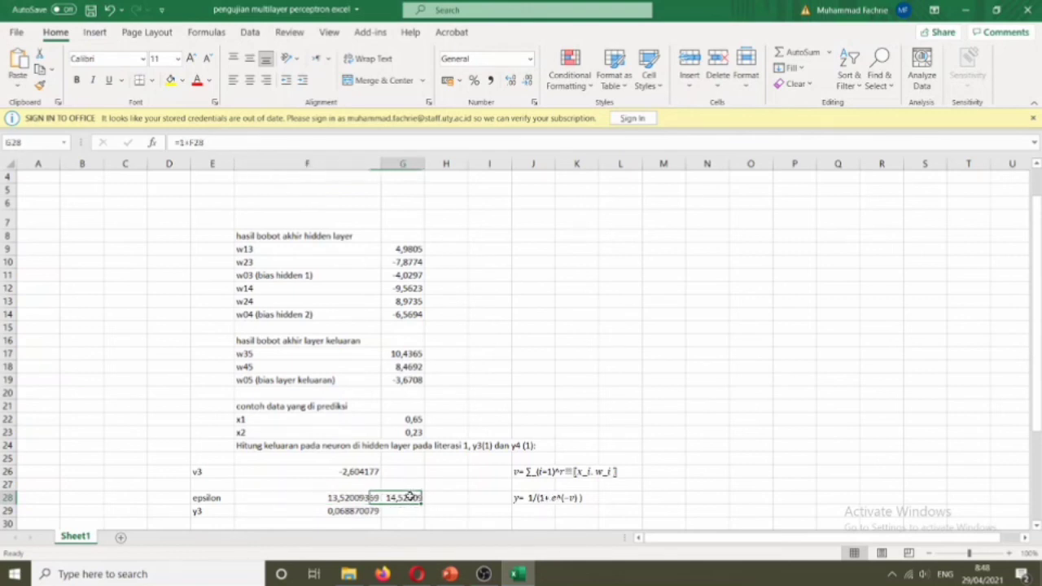
{"action": "left_click", "coordinate": [348, 513]}
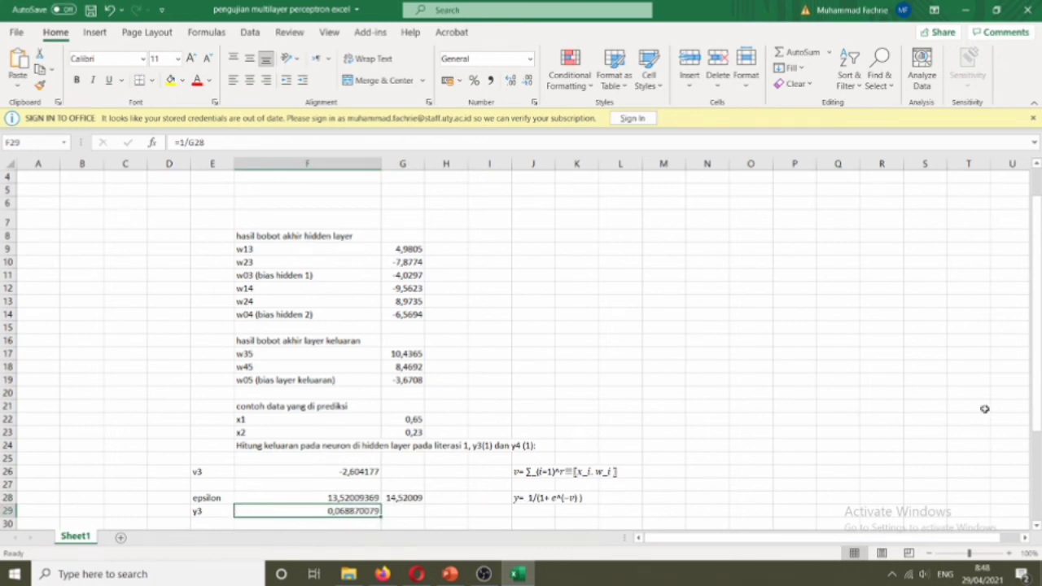
- Examine the output layer calculation, checking the formulas for v5, epsilon and y5 and the y4 value they use
{"action": "left_click_drag", "start_coordinate": [1036, 404], "coordinate": [1037, 471]}
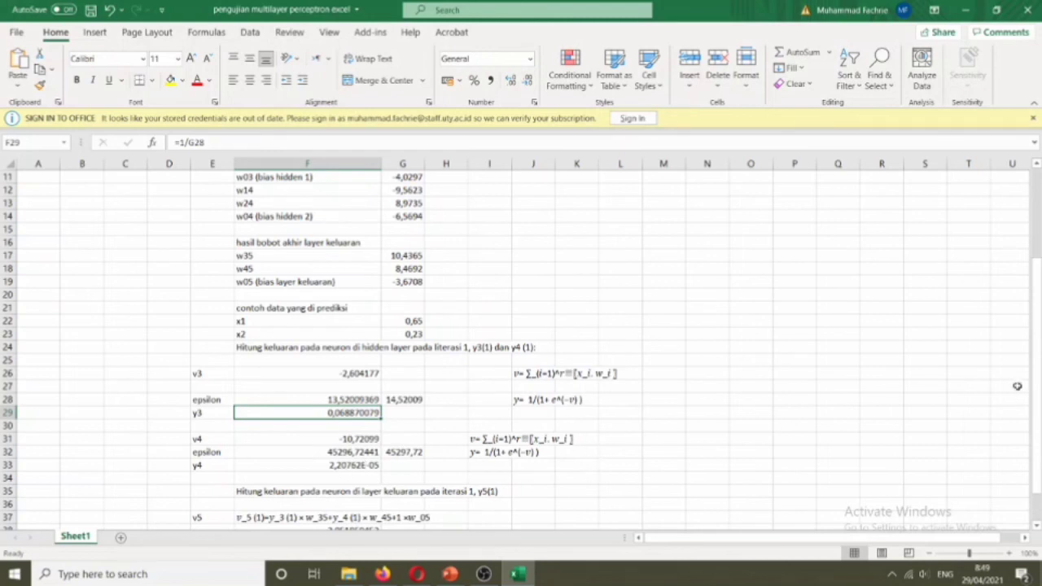
{"action": "left_click_drag", "start_coordinate": [1038, 285], "coordinate": [1038, 317]}
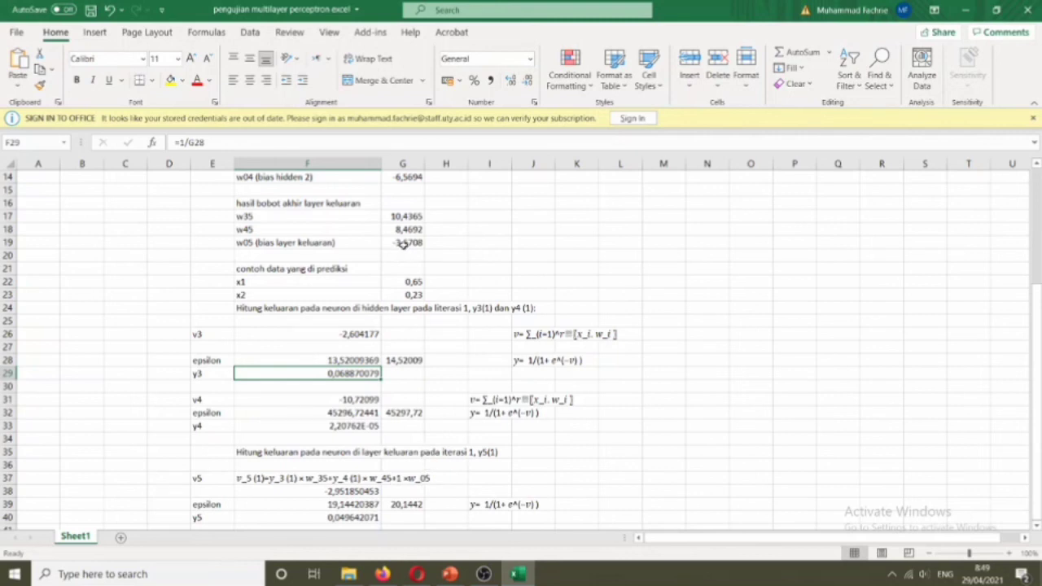
{"action": "left_click", "coordinate": [346, 494]}
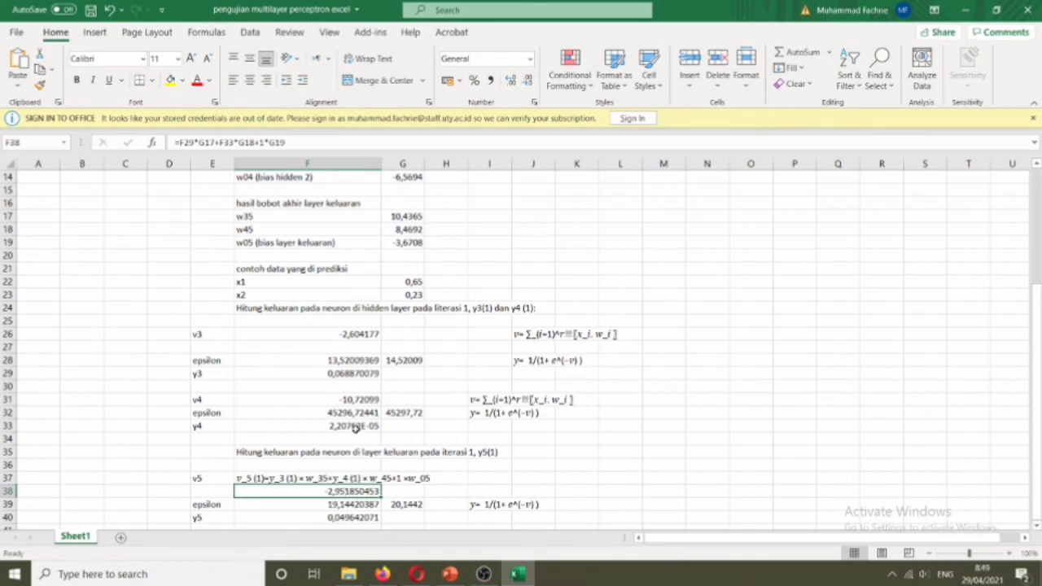
{"action": "left_click", "coordinate": [355, 428]}
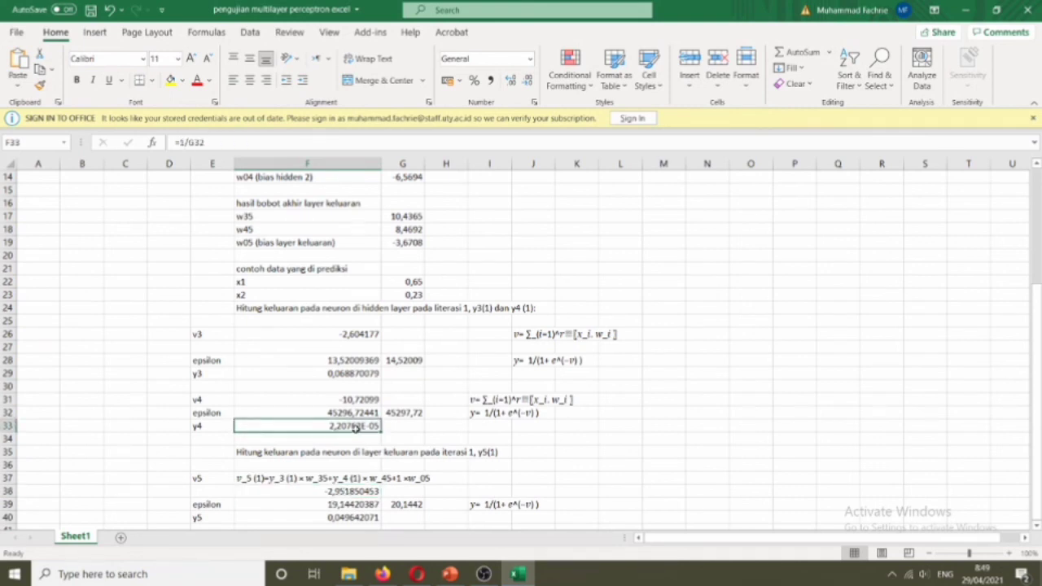
{"action": "left_click", "coordinate": [322, 491]}
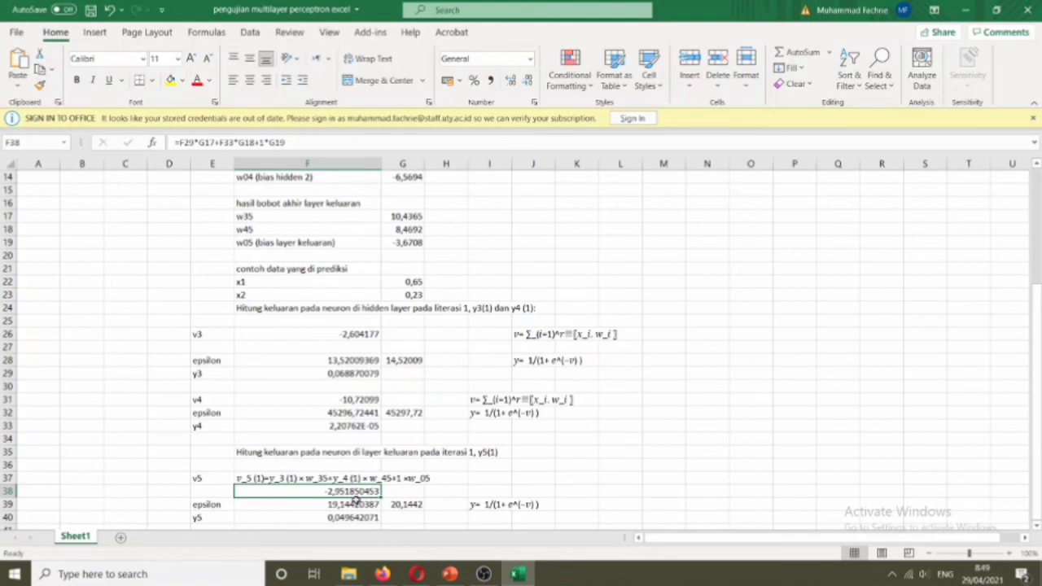
{"action": "left_click", "coordinate": [519, 507]}
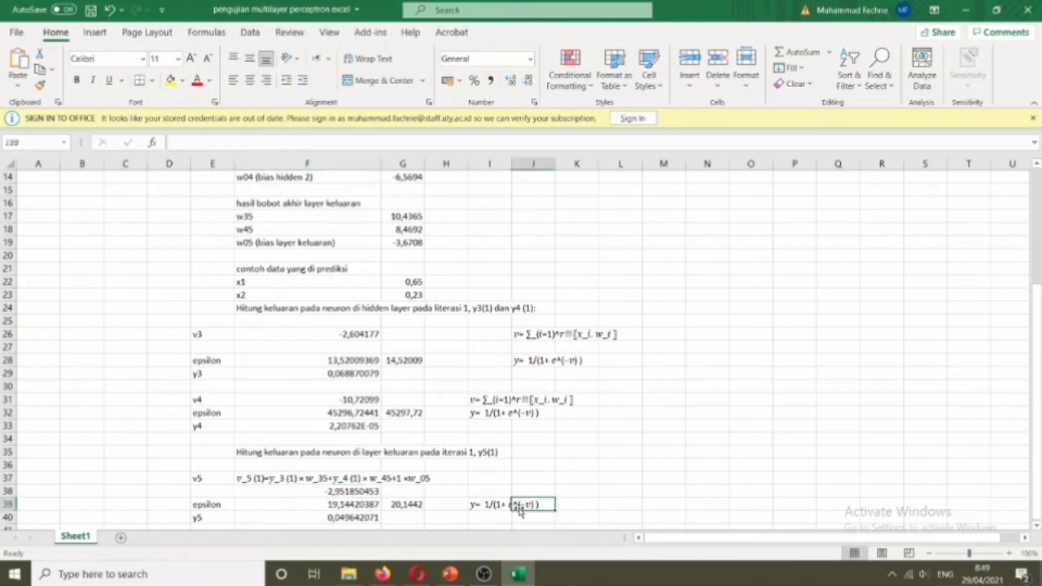
{"action": "left_click", "coordinate": [477, 506]}
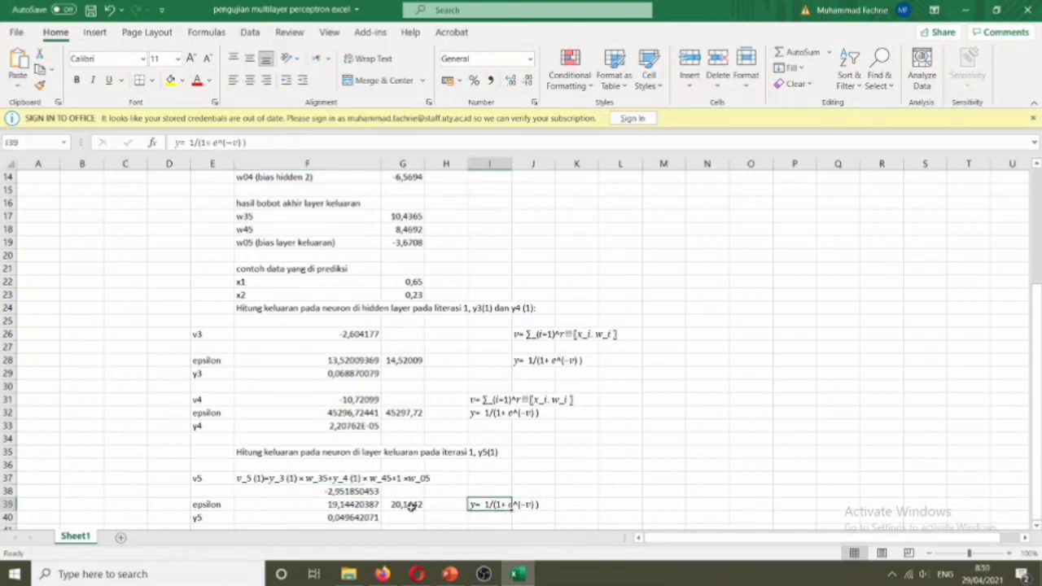
{"action": "left_click", "coordinate": [361, 507]}
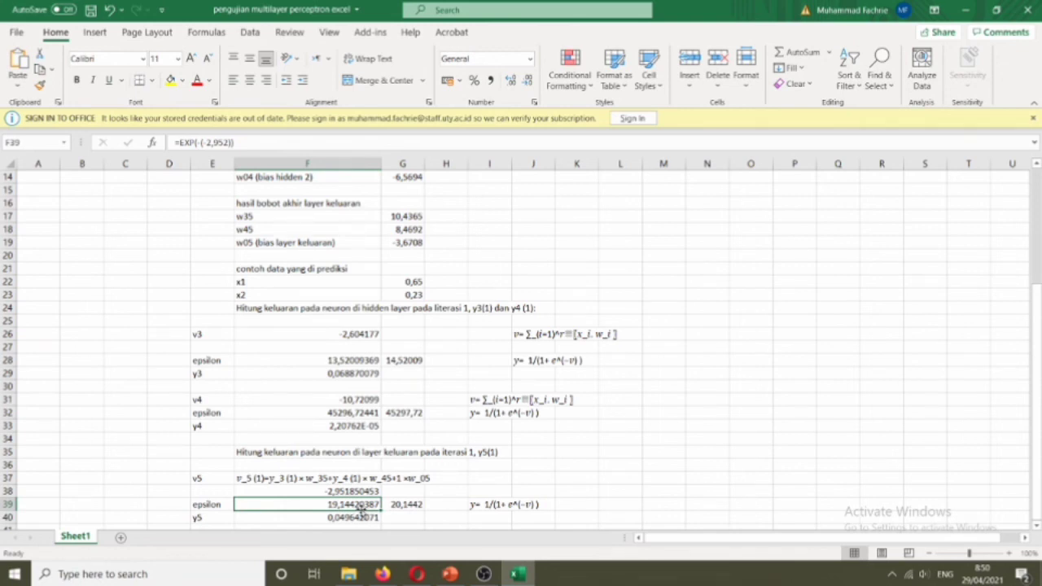
{"action": "left_click", "coordinate": [407, 506]}
{"action": "left_click", "coordinate": [368, 518]}
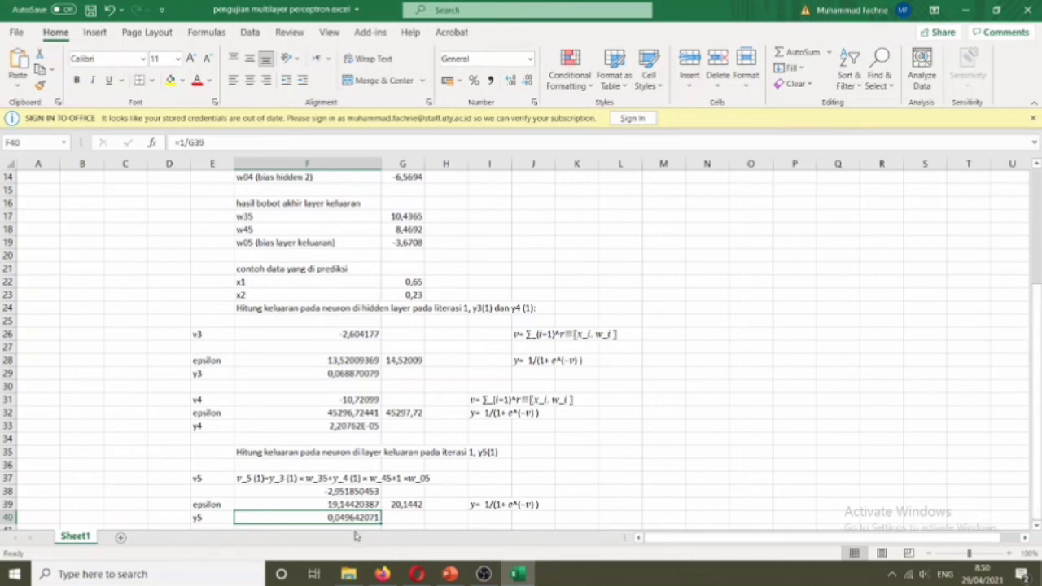
- Add an "error" label in E42 below the y5 row and calculate it in F42 with =0-F40
{"action": "left_click", "coordinate": [446, 526]}
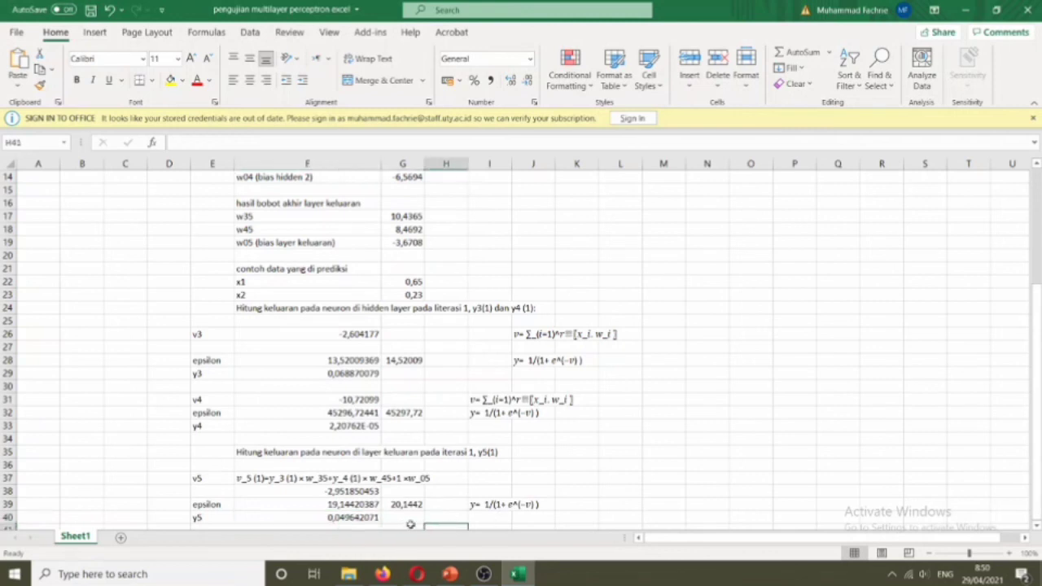
{"action": "left_click", "coordinate": [401, 524]}
{"action": "key", "text": "Down"}
{"action": "key", "text": "Down"}
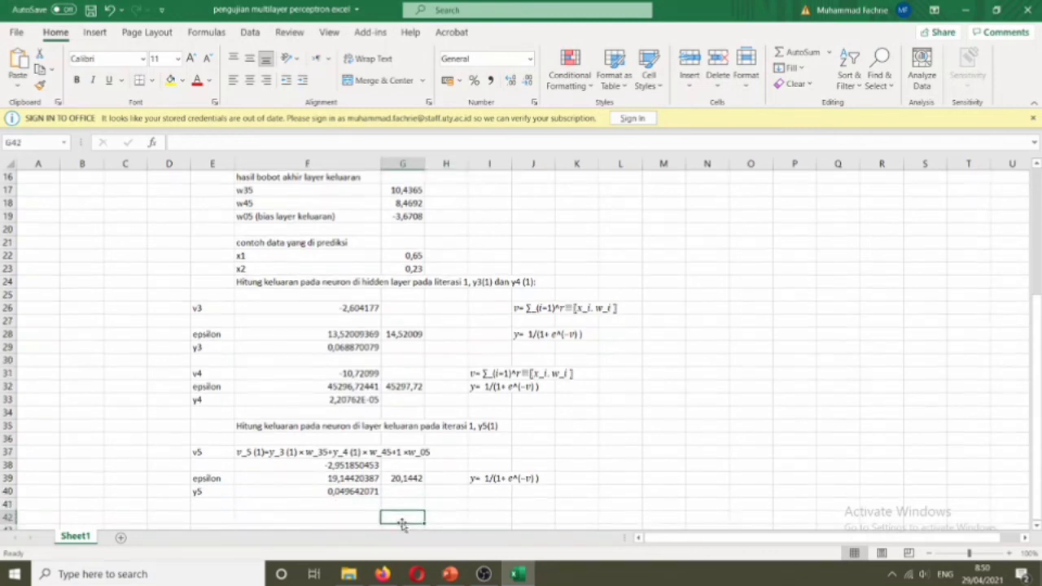
{"action": "left_click", "coordinate": [217, 517]}
{"action": "type", "text": "error"}
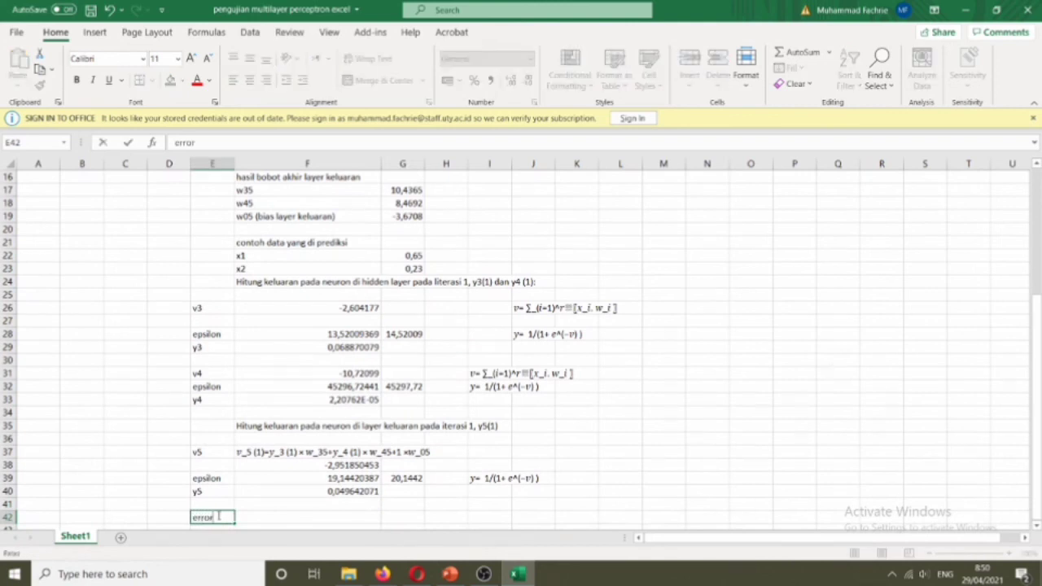
{"action": "left_click", "coordinate": [349, 517]}
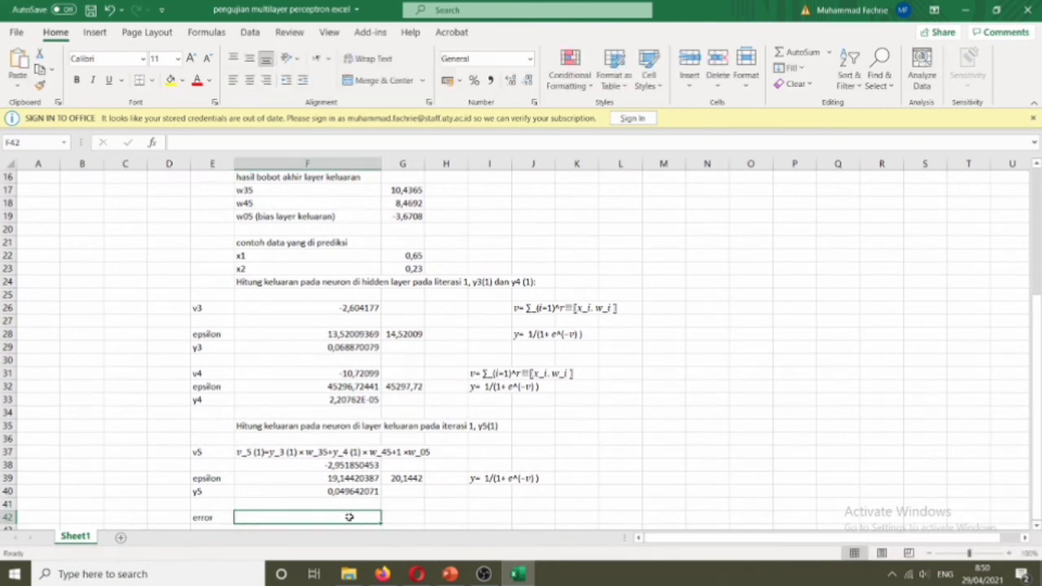
{"action": "type", "text": "=0"}
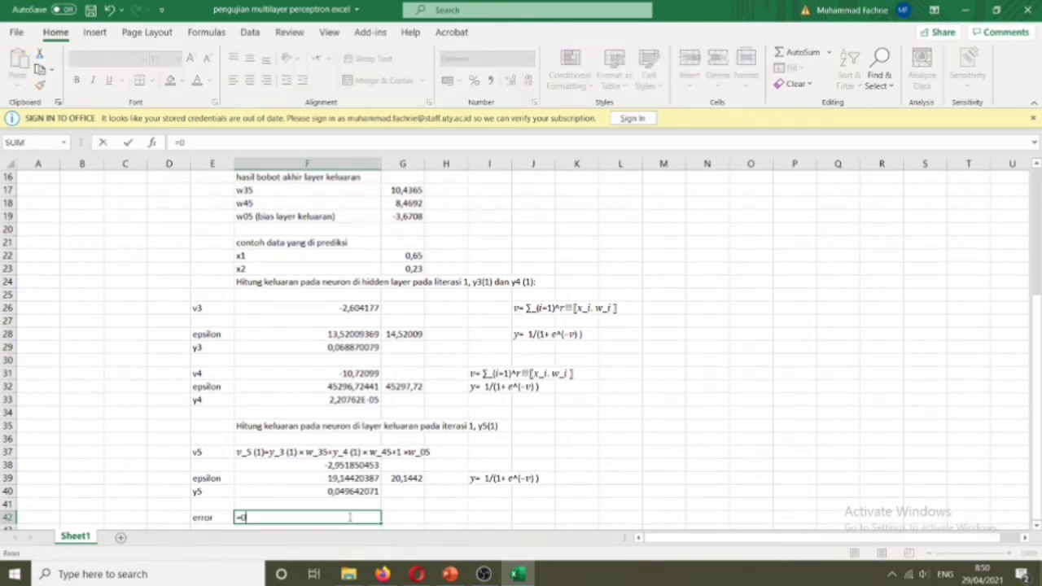
{"action": "type", "text": "-"}
{"action": "left_click", "coordinate": [354, 488]}
{"action": "key", "text": "Return"}
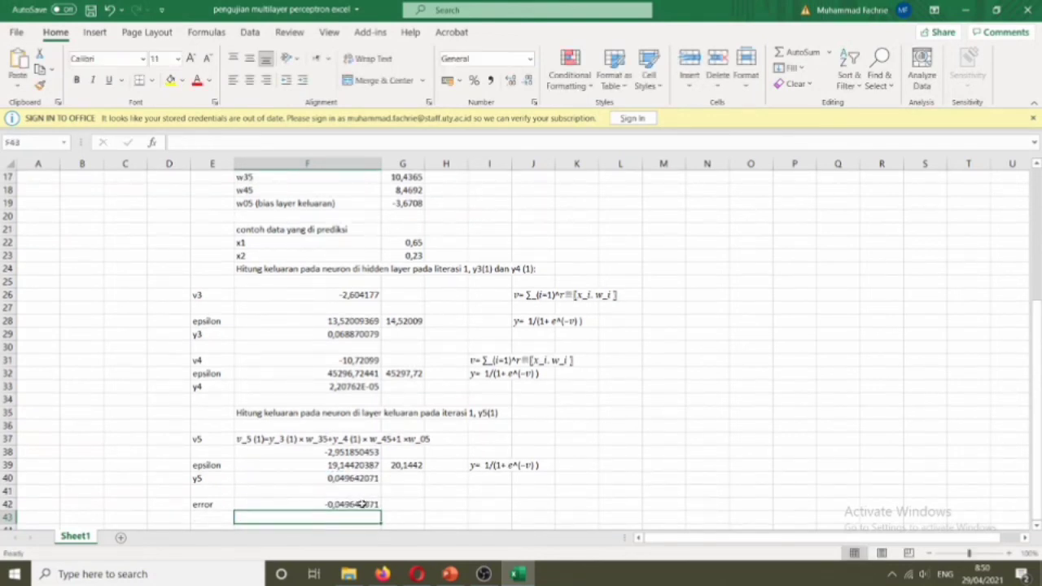
{"action": "left_click", "coordinate": [360, 504]}
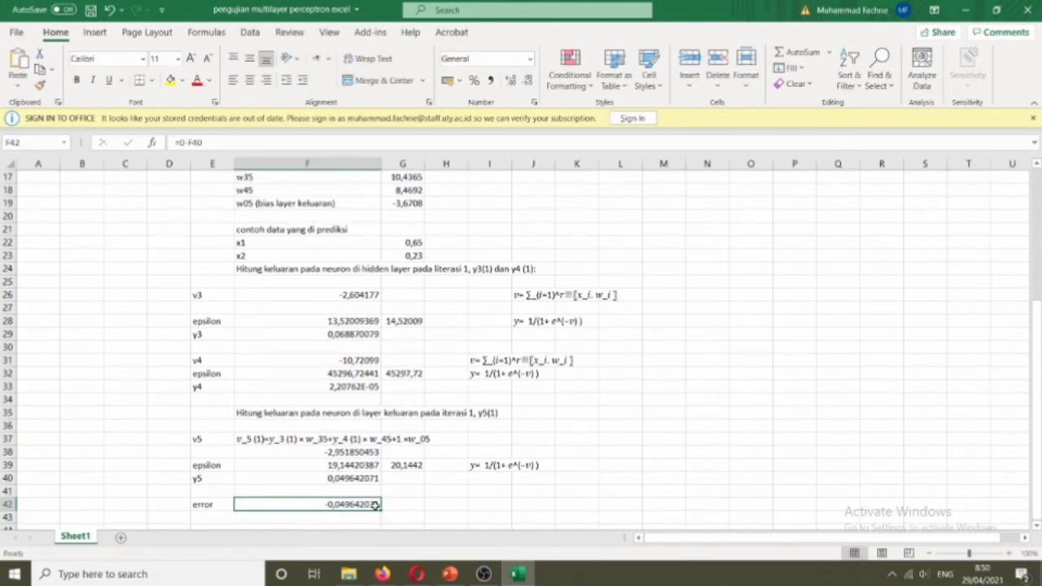
{"action": "left_click", "coordinate": [350, 479]}
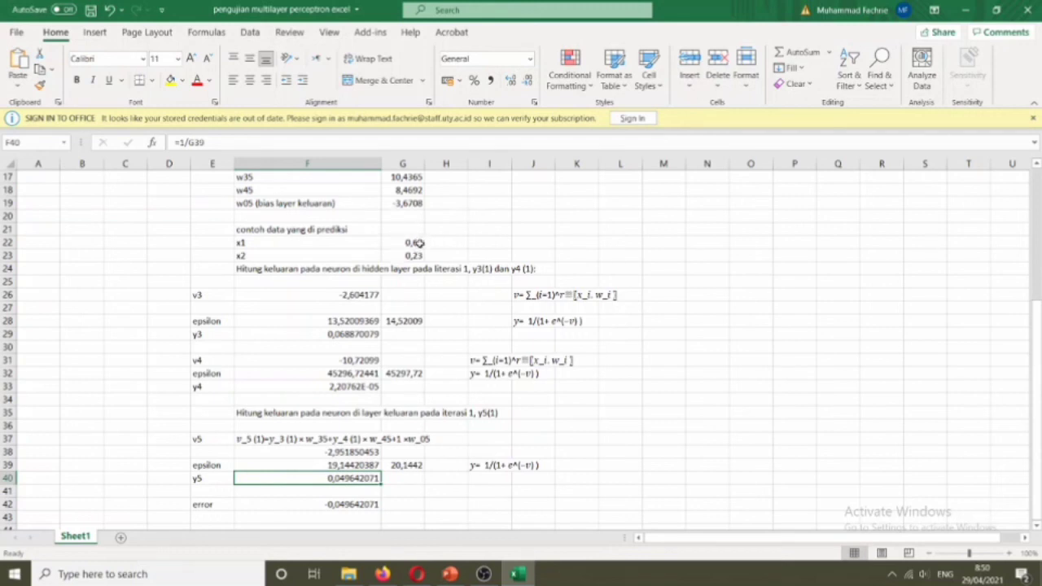
- Enter 0 in cell I22 on the x1 row, and clear that cell again
{"action": "left_click", "coordinate": [484, 243]}
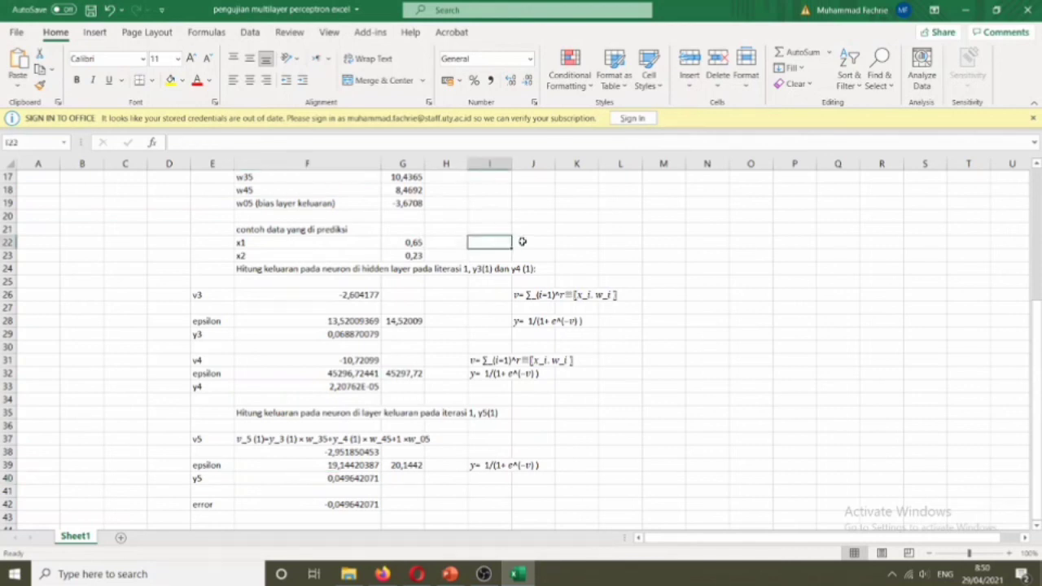
{"action": "type", "text": "0"}
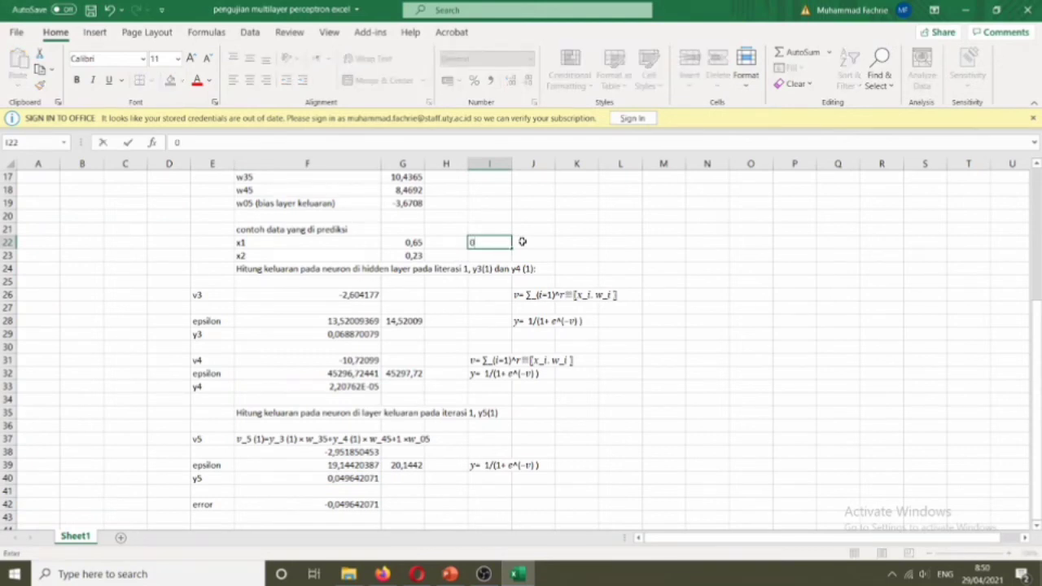
{"action": "key", "text": "ctrl+Return"}
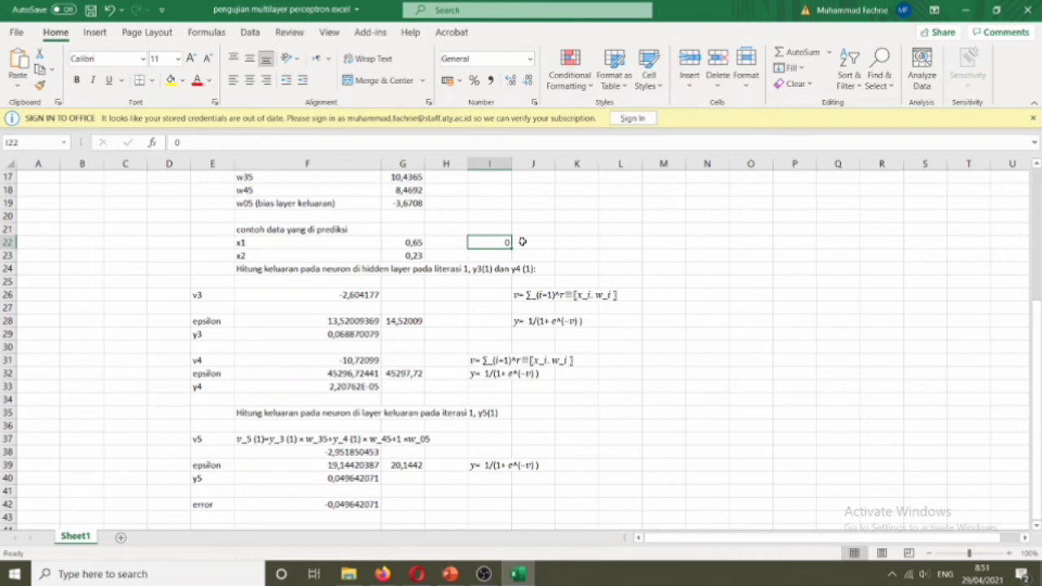
{"action": "key", "text": "Delete"}
{"action": "left_click", "coordinate": [489, 317]}
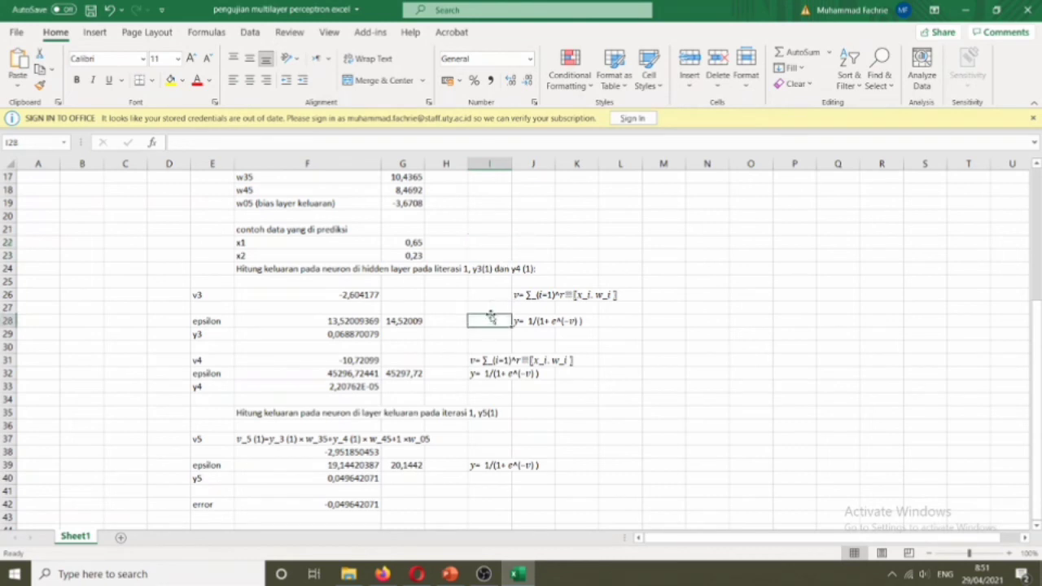